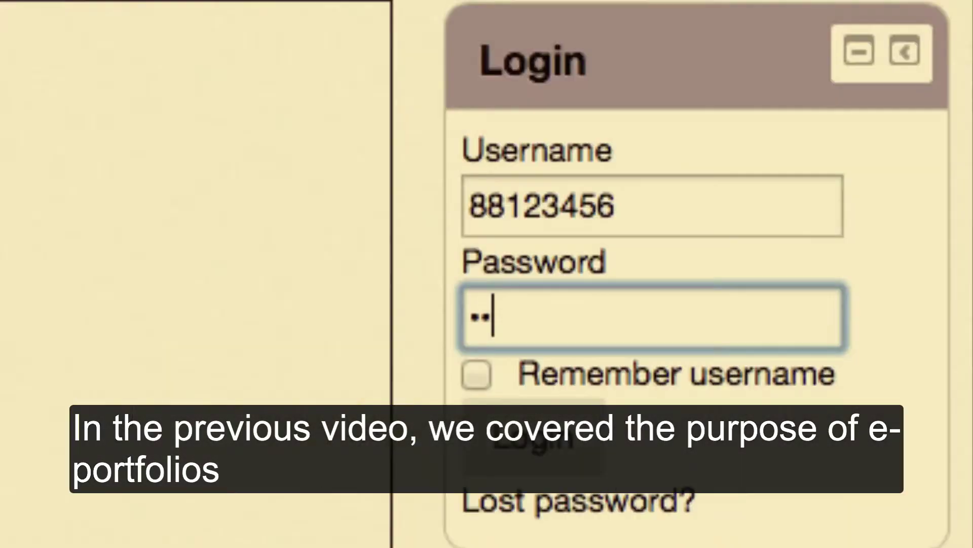
Step: Enter the password and open the LATTC ePortfolio from Moodle to reach the Mahara dashboard
text(••)
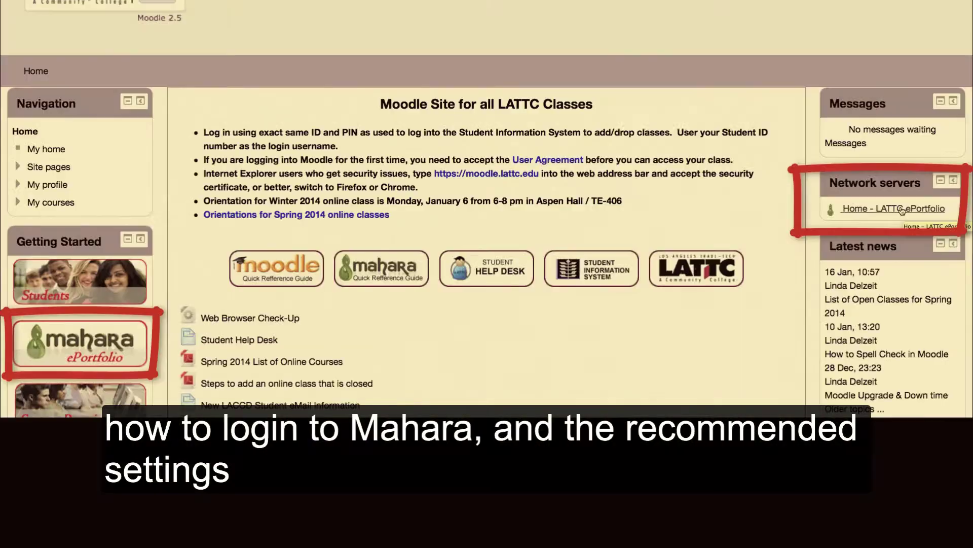
click(902, 209)
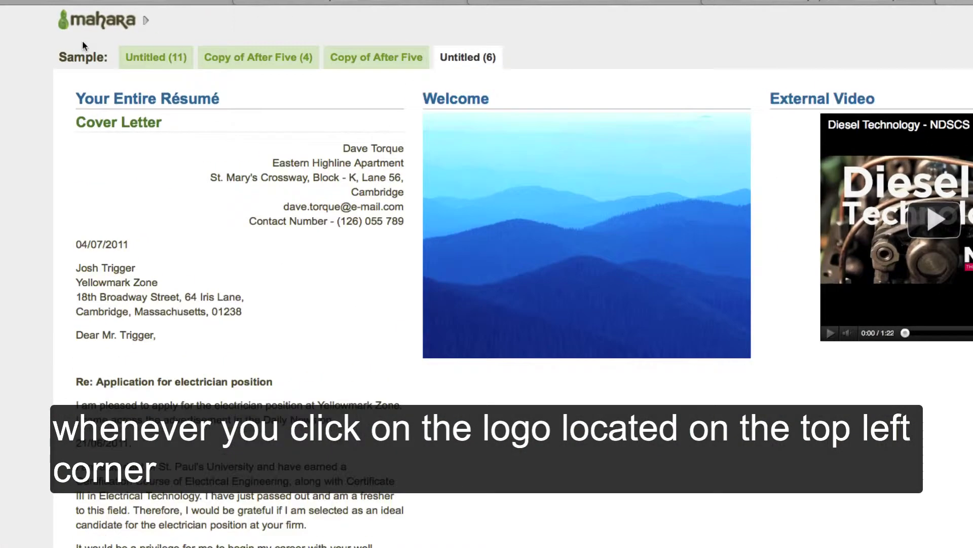
click(74, 29)
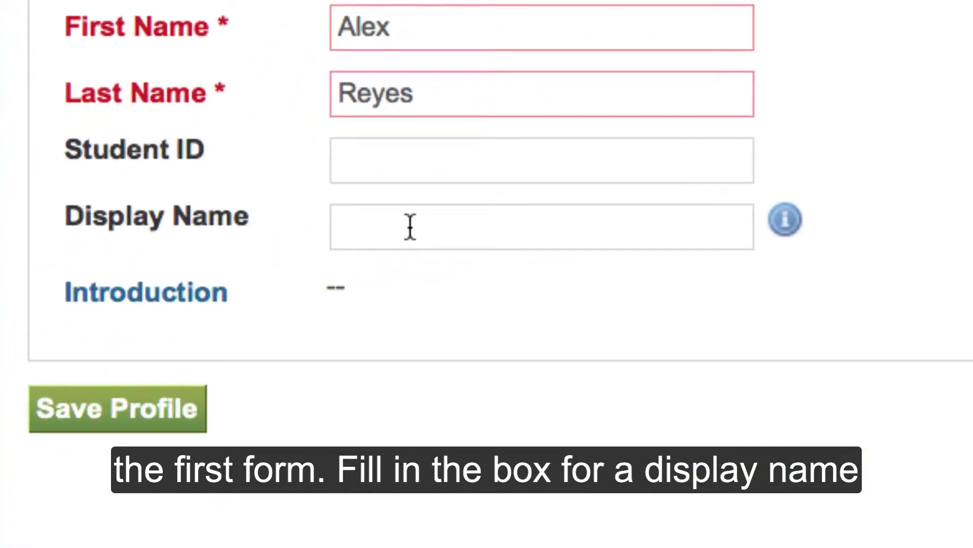
Step: Enter the student's first name, middle initial and surname as Display Name, then save the profile
click(410, 227)
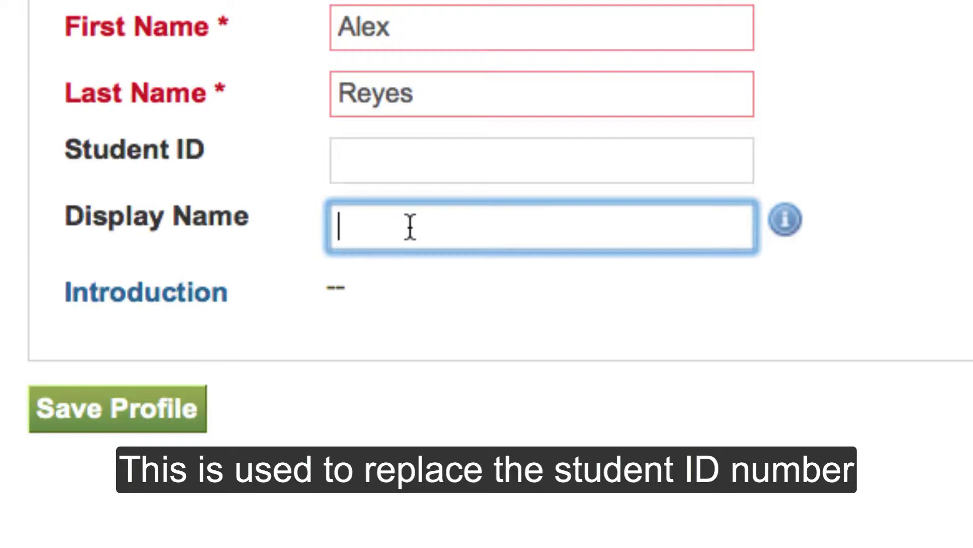
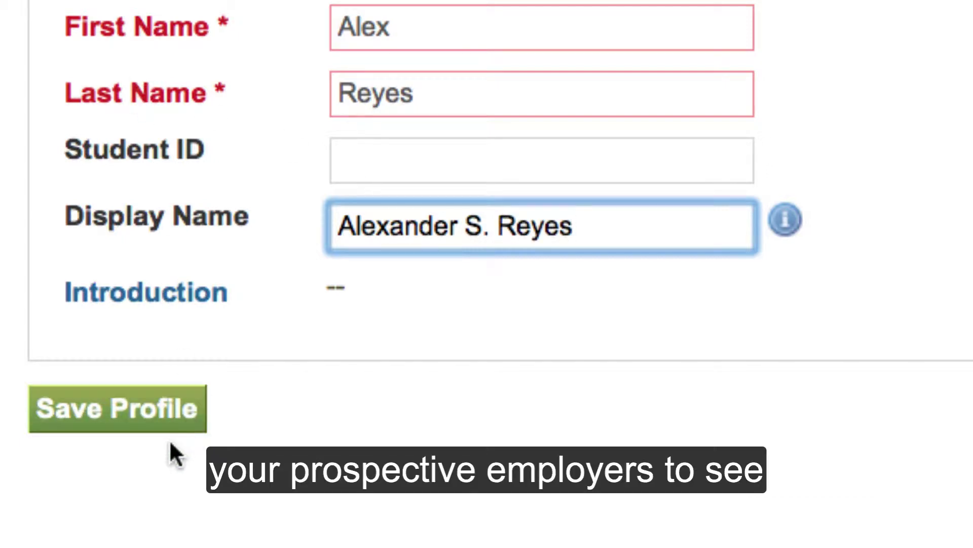
click(146, 407)
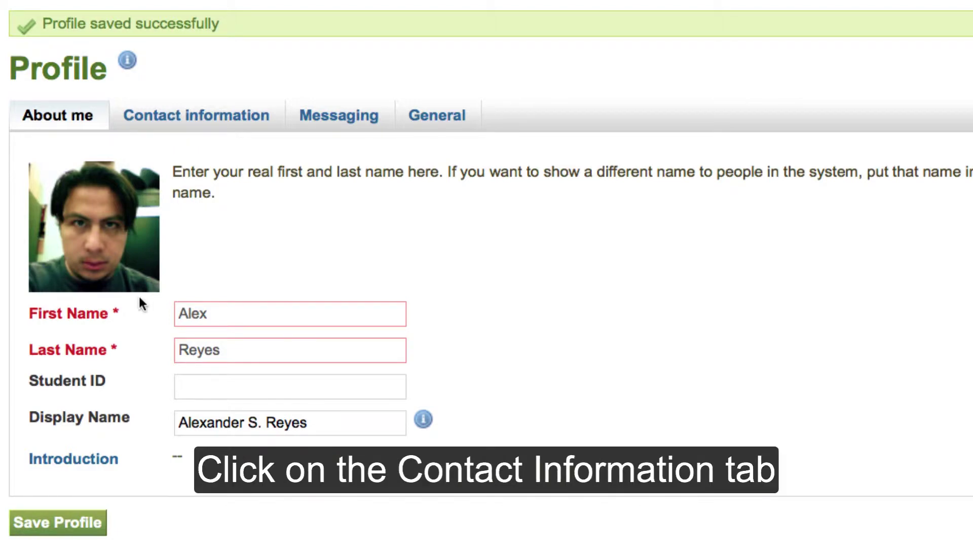
Step: On Contact information, correct the postal address street line and add the city, state and zip line
click(198, 121)
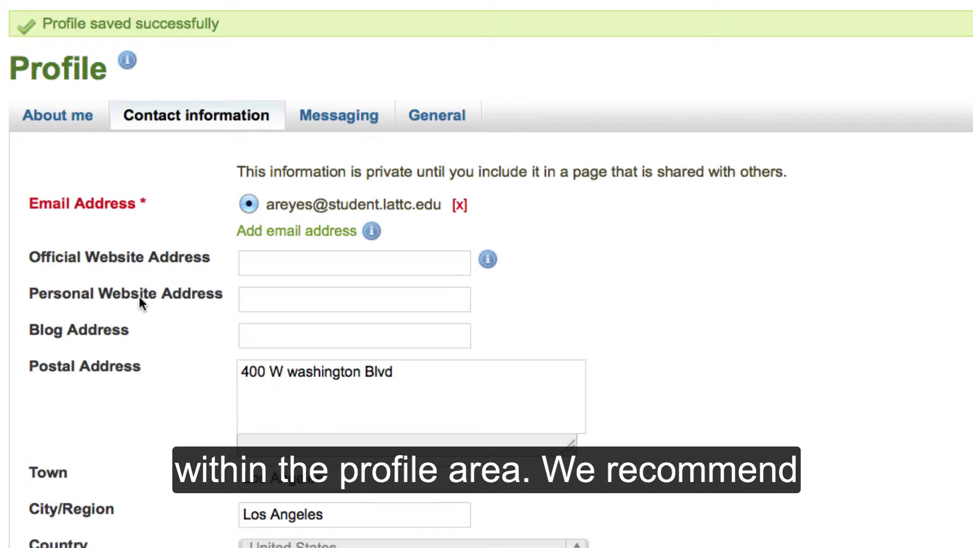
click(279, 370)
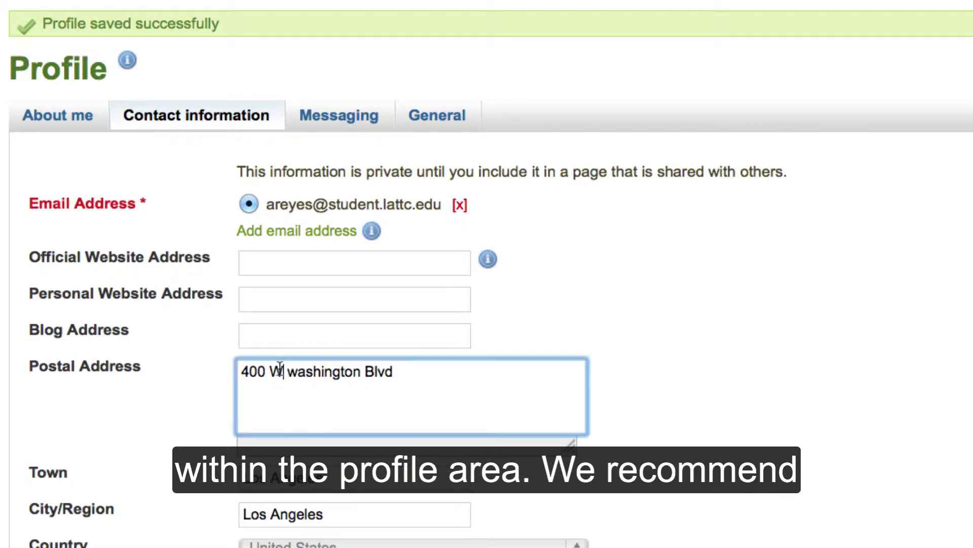
text(. W)
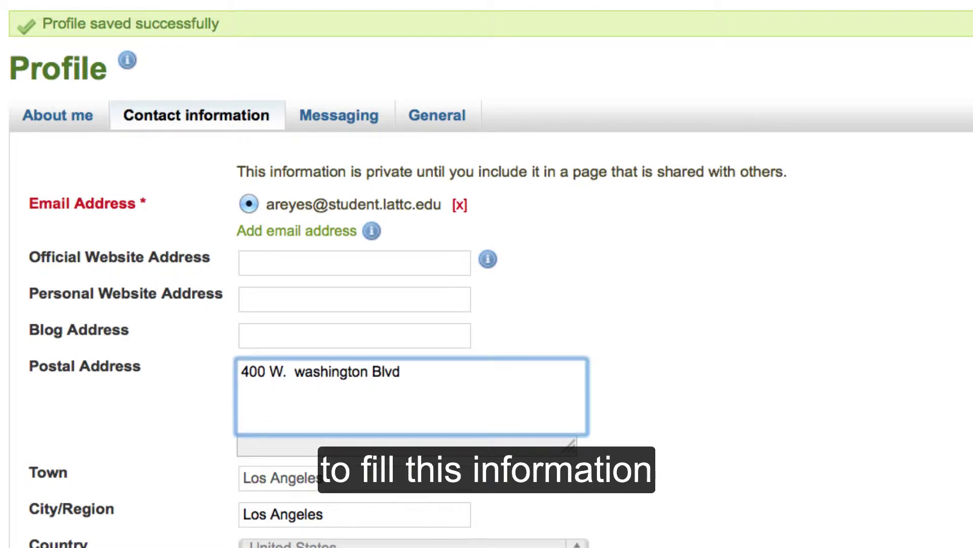
key(Delete)
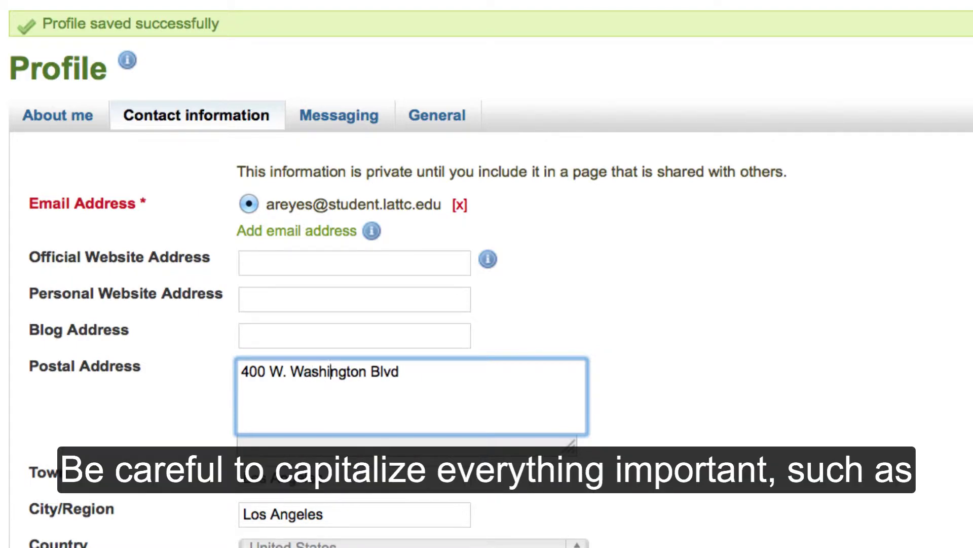
click(400, 372)
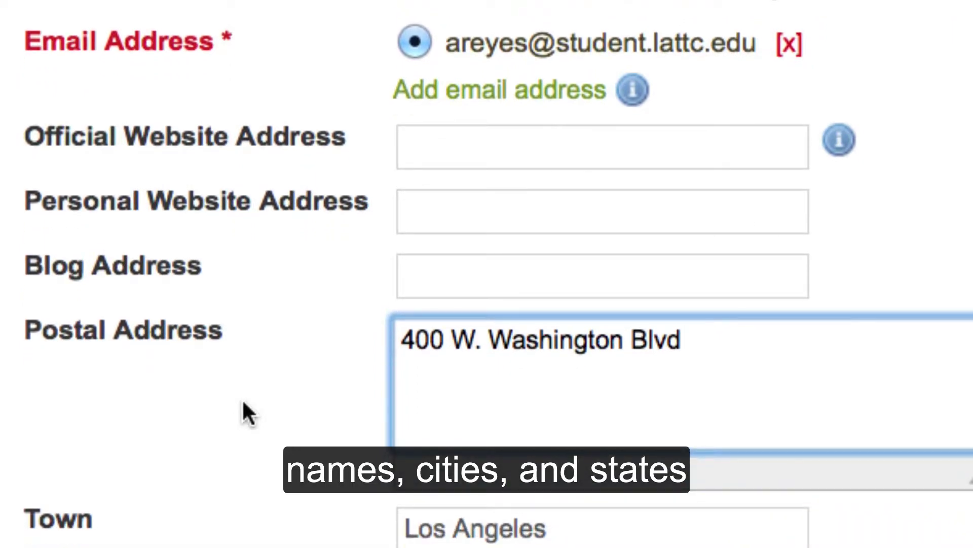
scroll(242, 397, down, 1)
scroll(242, 398, down, 3)
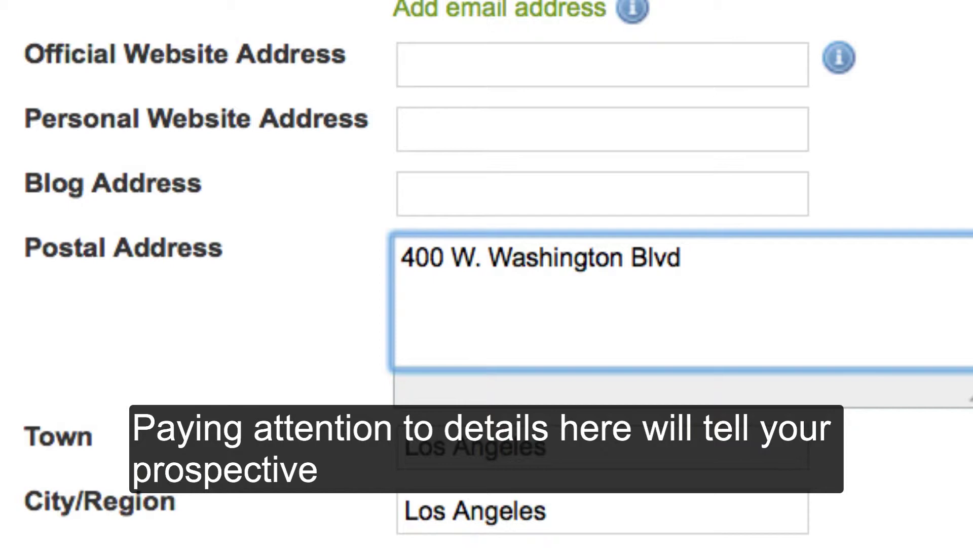
key(Tab)
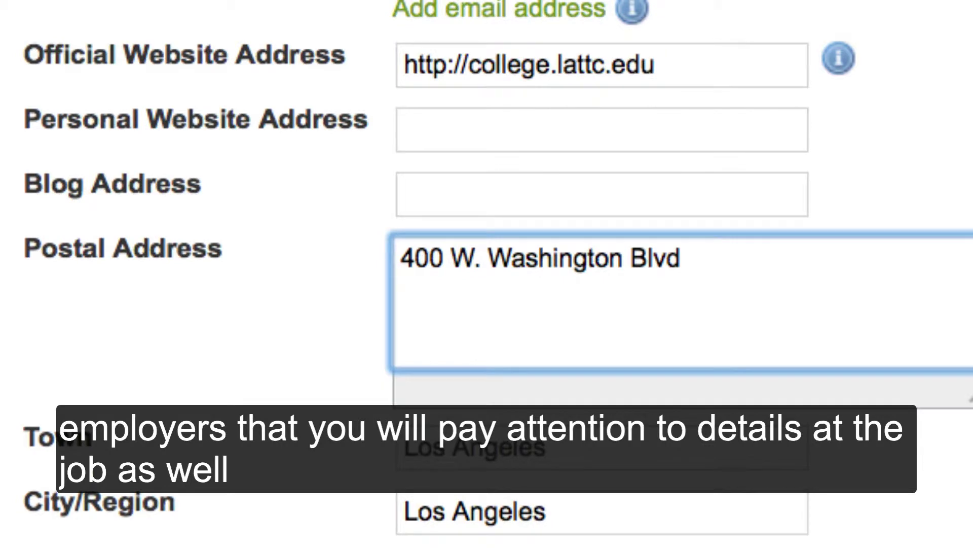
key(Return)
text(Los Angel)
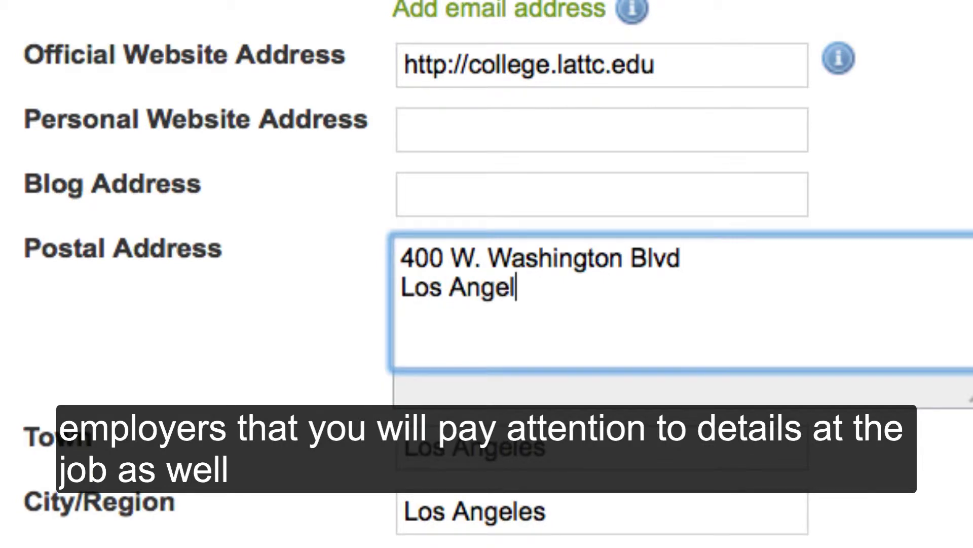
text(es, CA )
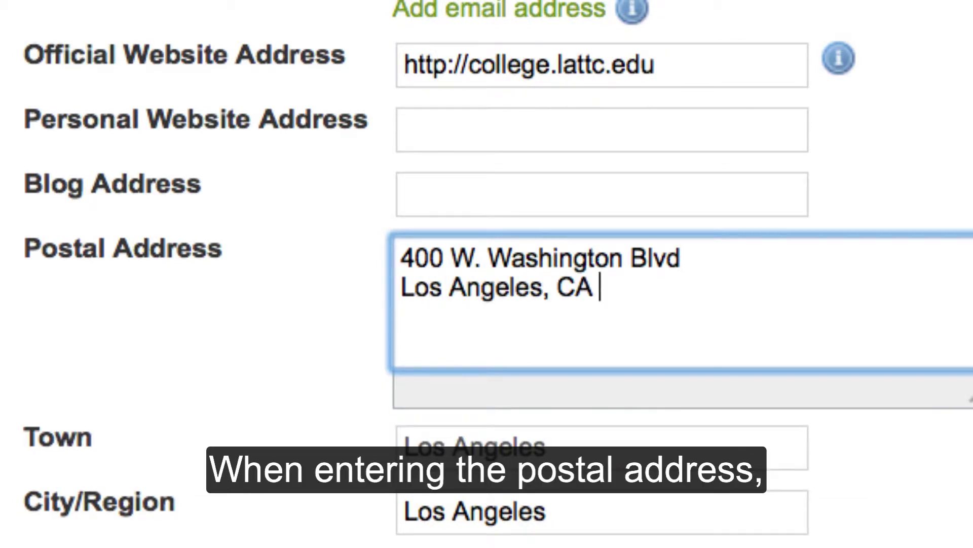
text(90015)
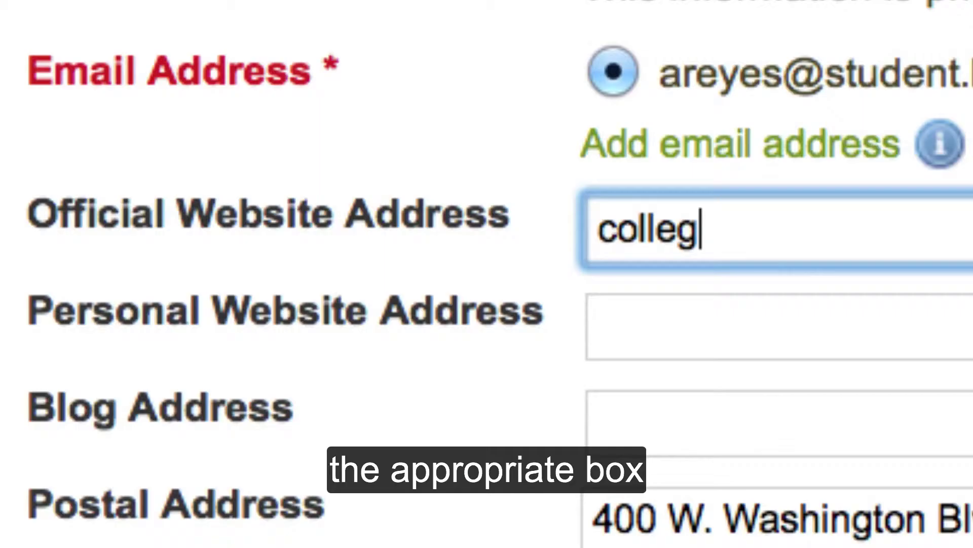
Step: Complete the official website as college.lattc.edu and add the student's second lattc.edu email address
text(e.la)
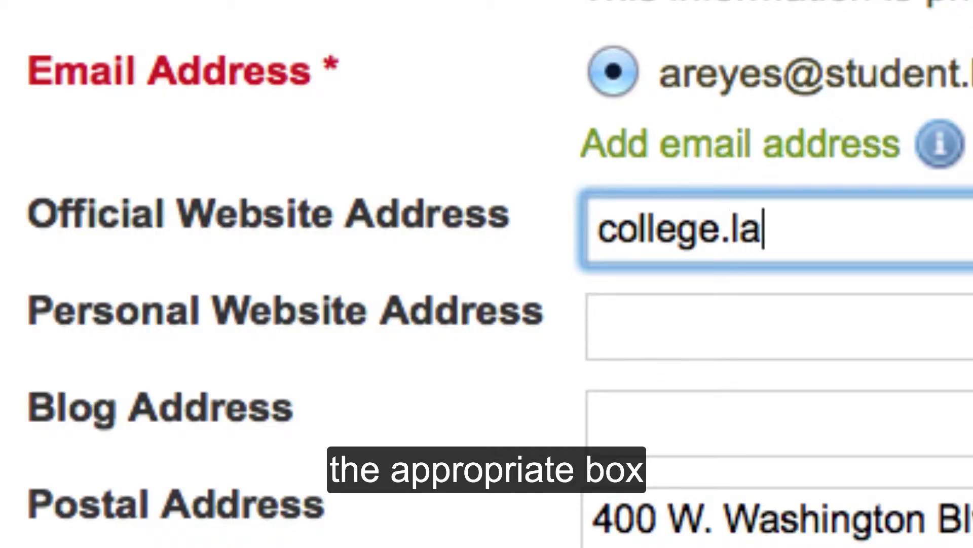
text(ttc.edu)
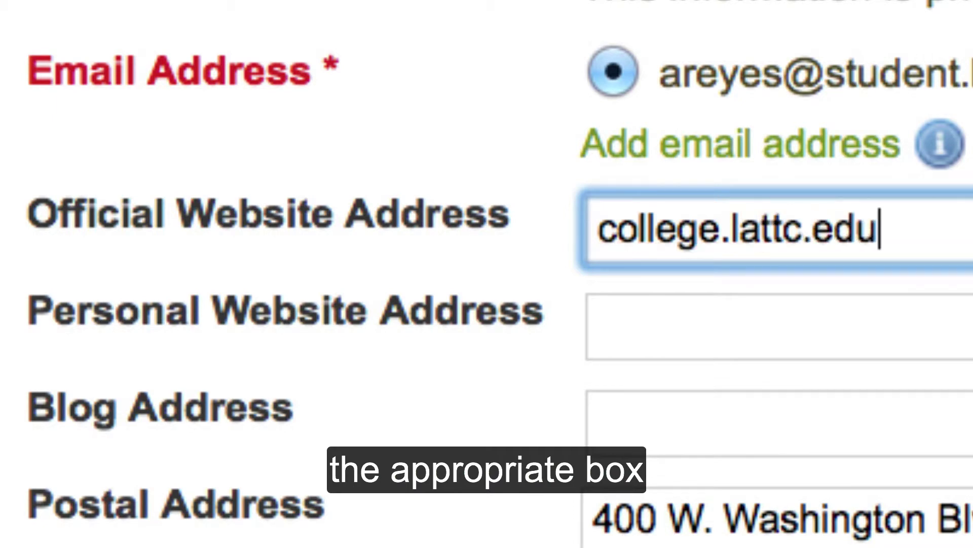
click(739, 151)
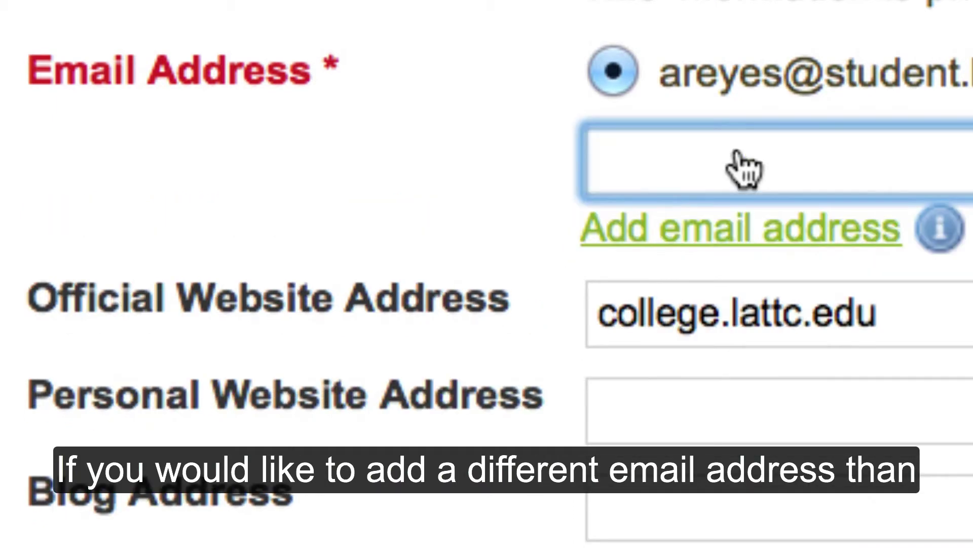
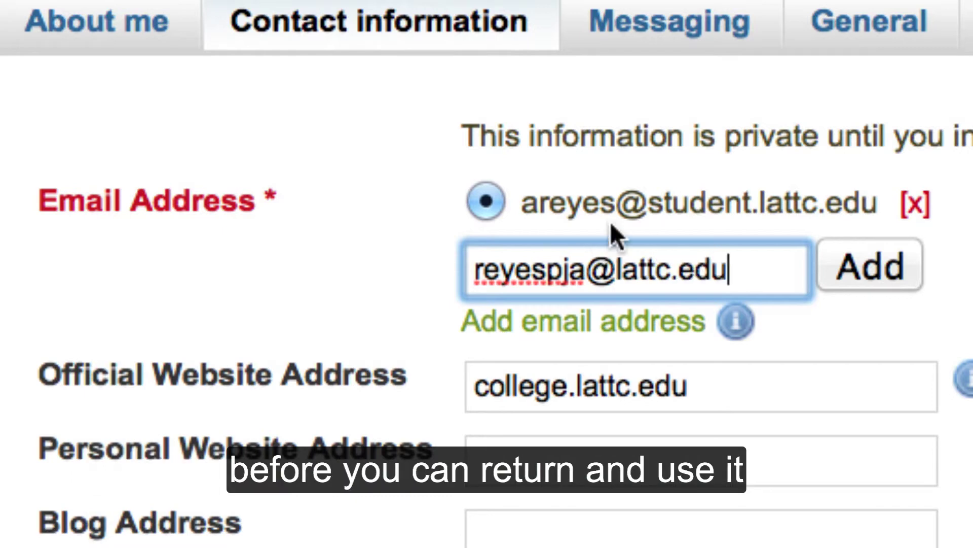
click(852, 276)
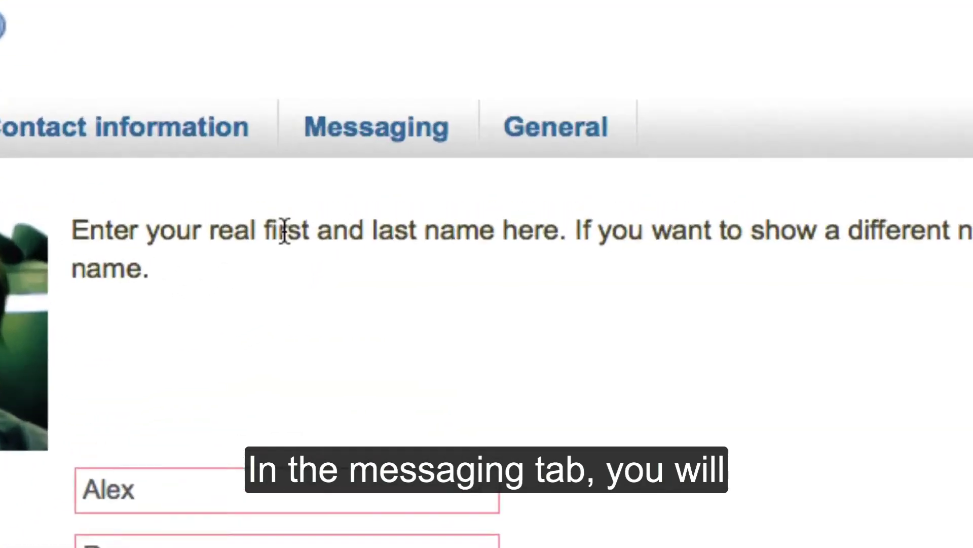
Step: On the Messaging tab, enter 'SkypeUsername' as the Skype username and save the profile
click(369, 130)
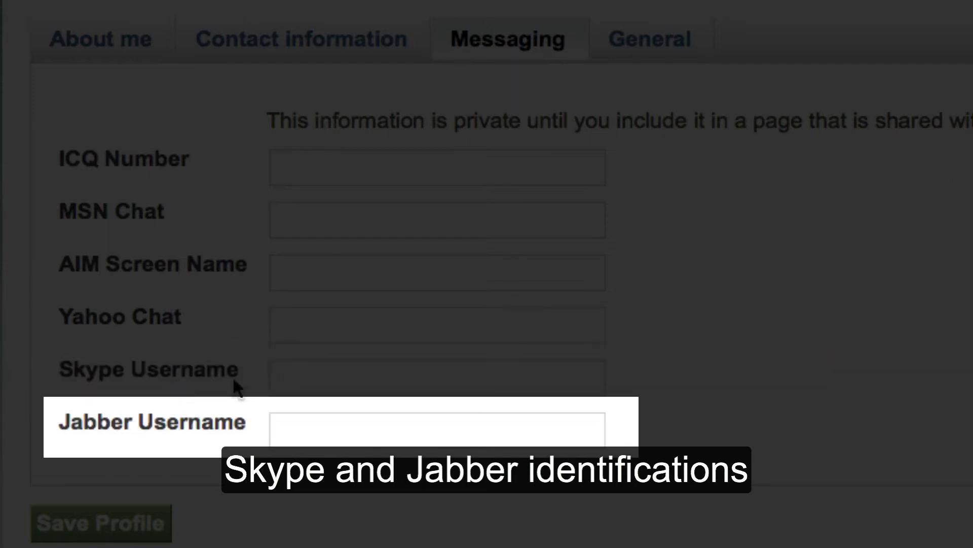
click(294, 368)
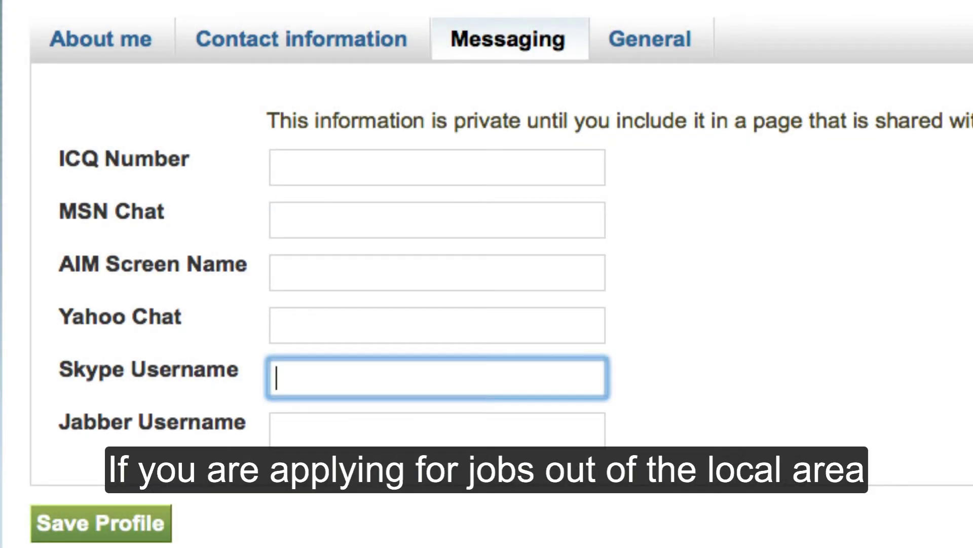
text(SkypeUsername)
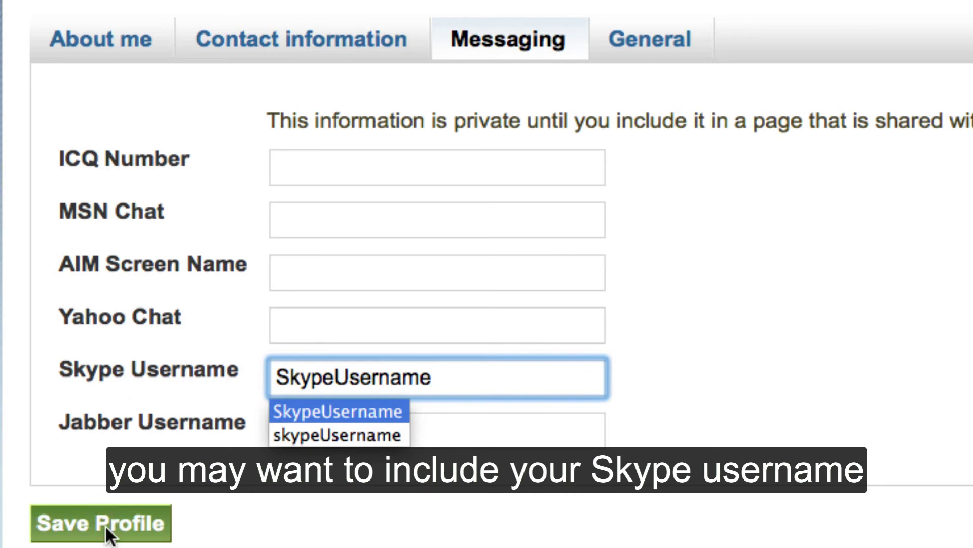
click(108, 527)
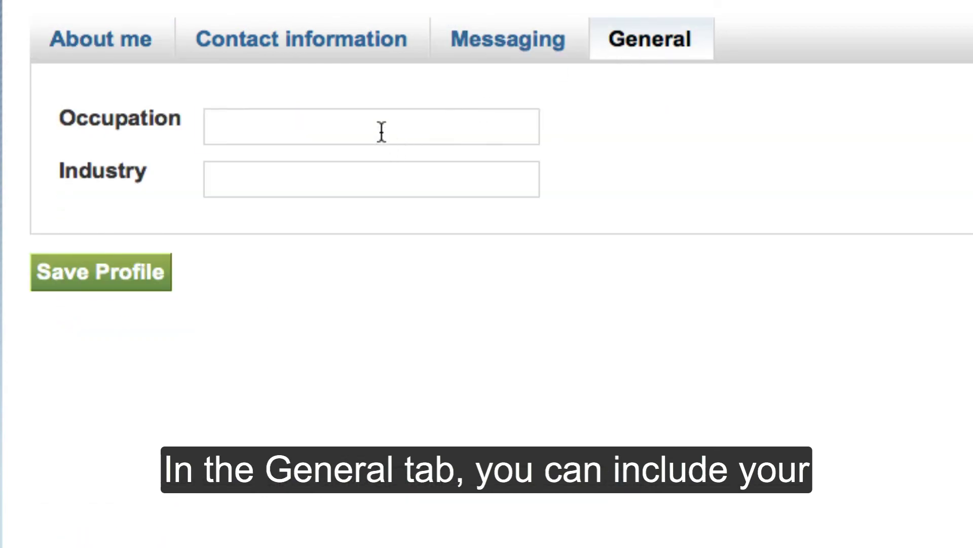
Step: On the General tab, set the occupation to Technician and begin typing the Diesel industry
click(381, 132)
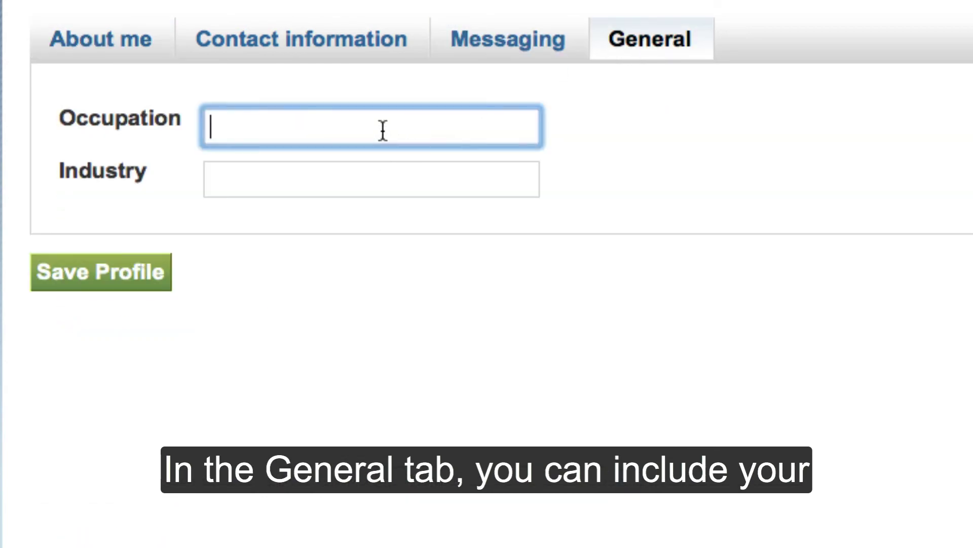
text(el Industry)
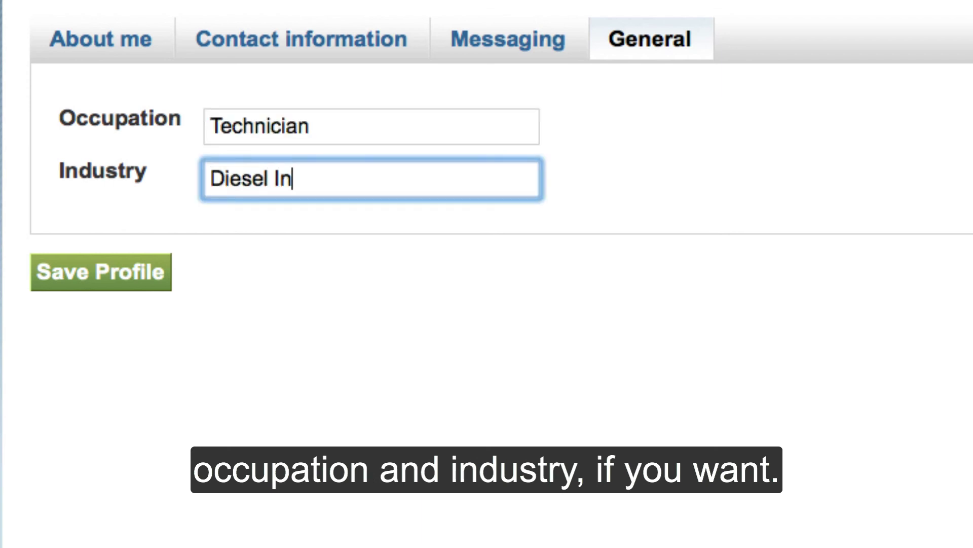